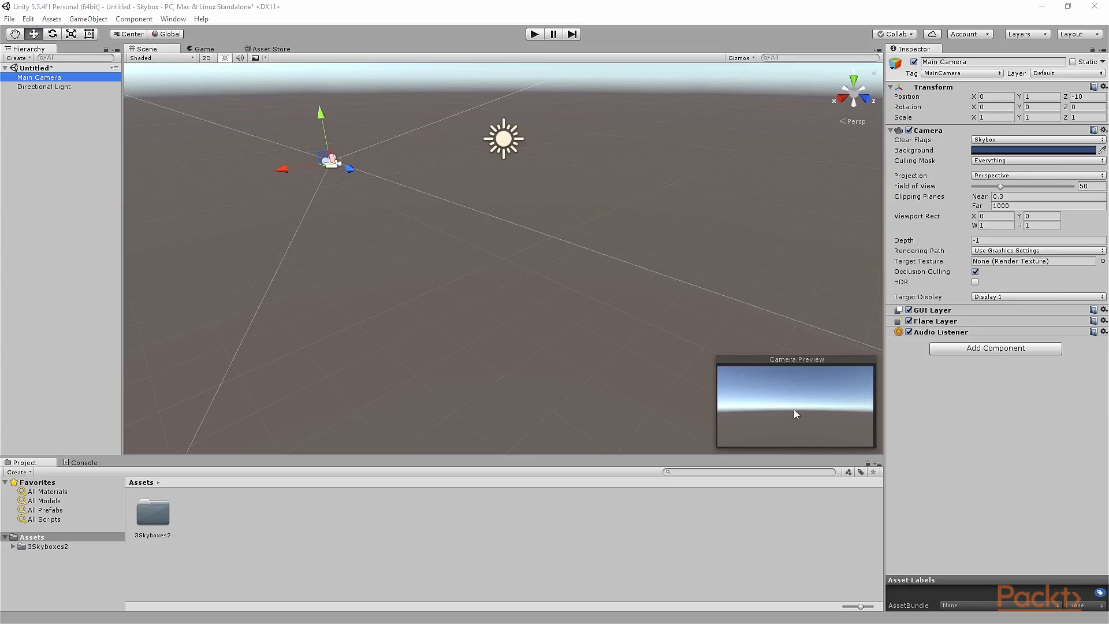
Preview the default sky in the Game view while tilting the Main Camera to rotation X 0.06 and Z -0.18, and return to the Scene view.
{"action": "left_click", "coordinate": [206, 49]}
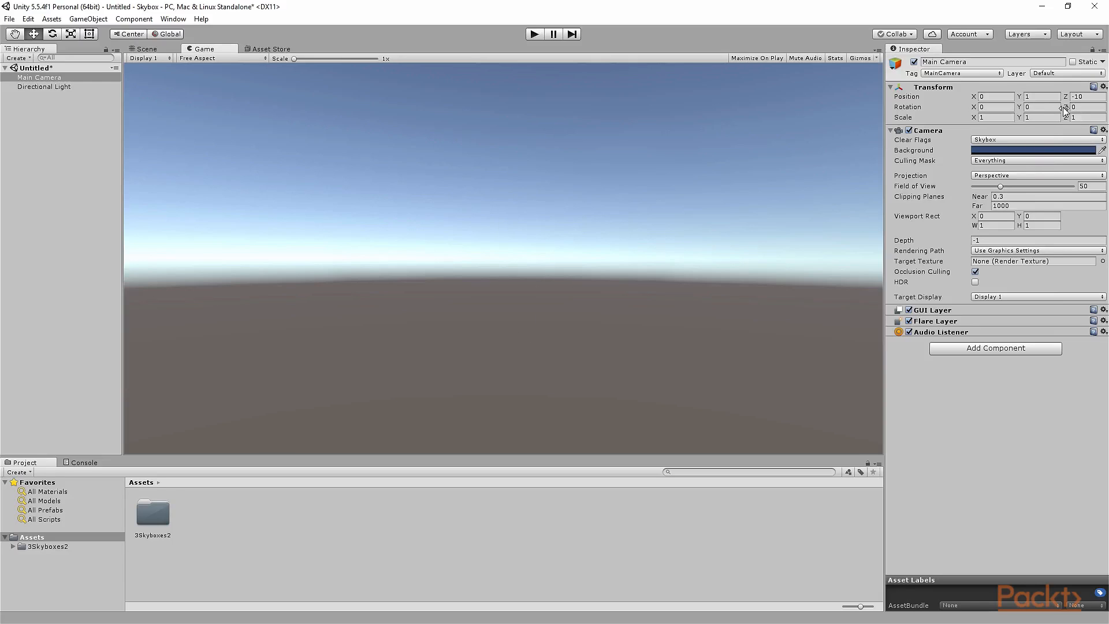
{"action": "mouse_move", "coordinate": [1066, 109]}
{"action": "left_mouse_down"}
{"action": "mouse_move", "coordinate": [1106, 110]}
{"action": "mouse_move", "coordinate": [1069, 109]}
{"action": "left_mouse_up"}
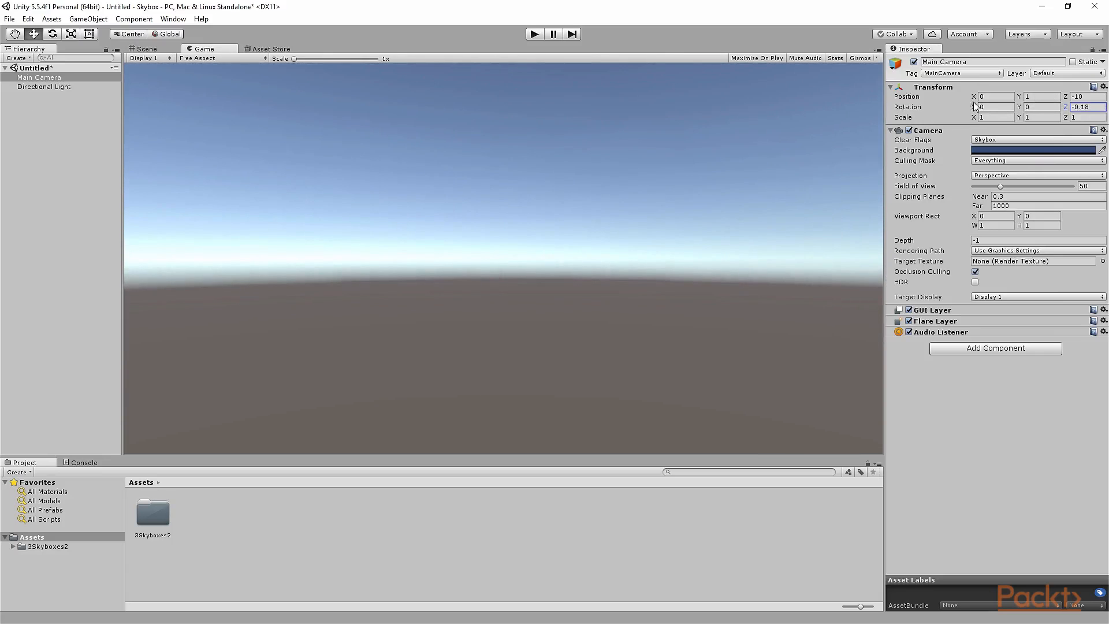
{"action": "mouse_move", "coordinate": [974, 107]}
{"action": "left_mouse_down"}
{"action": "mouse_move", "coordinate": [841, 116]}
{"action": "mouse_move", "coordinate": [982, 109]}
{"action": "left_mouse_up"}
{"action": "left_click", "coordinate": [147, 50]}
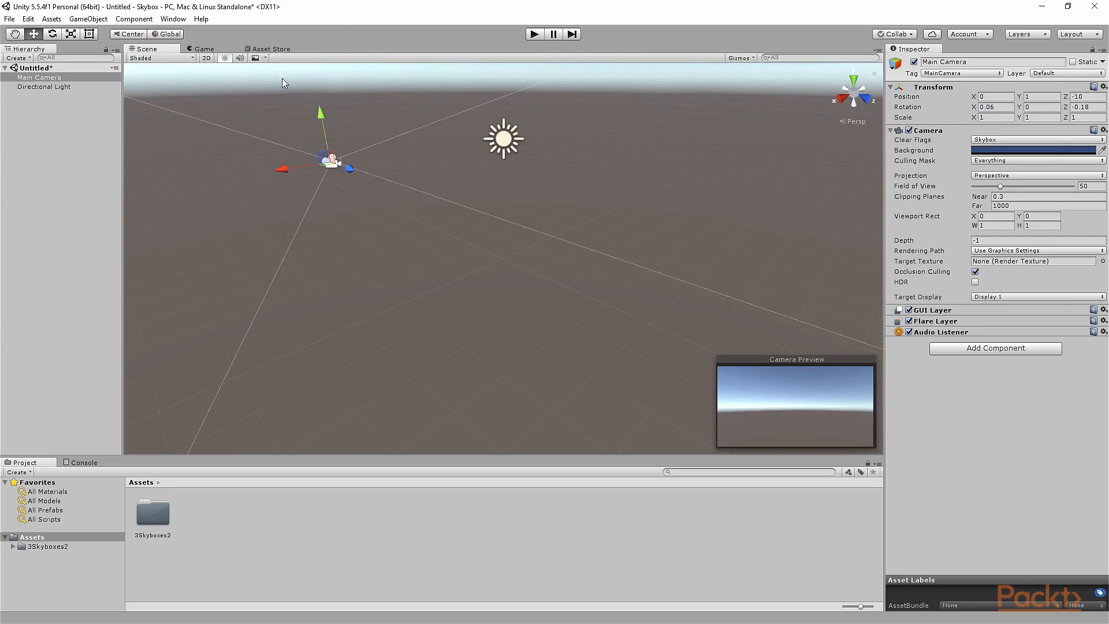
Browse the free skybox packages in the Asset Store and return to the Scene view.
{"action": "left_click", "coordinate": [275, 48]}
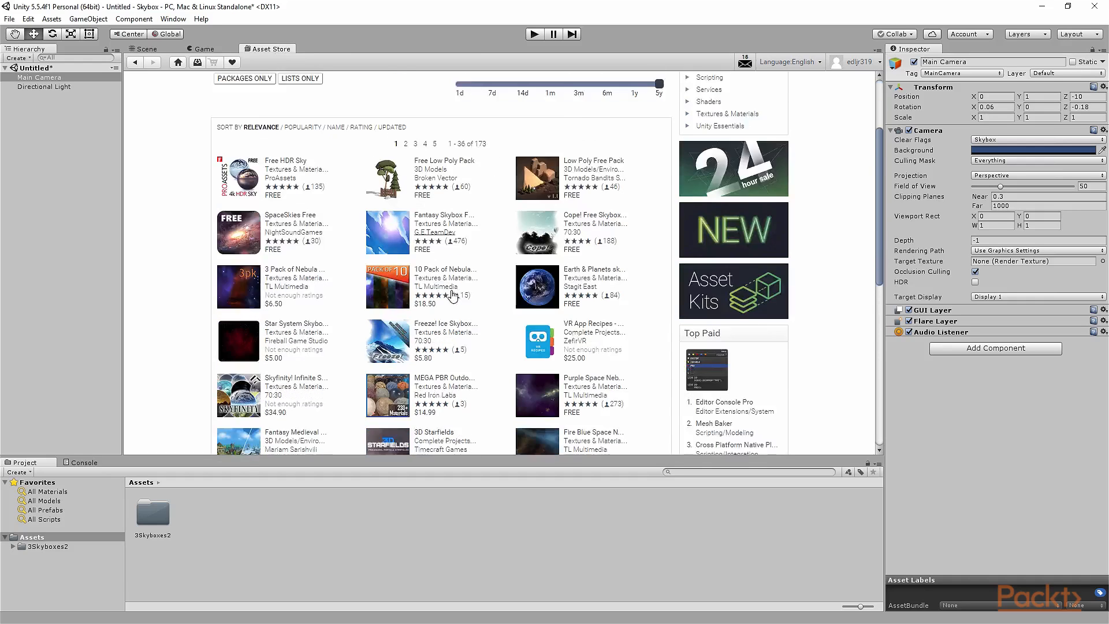
{"action": "scroll", "coordinate": [442, 289], "scroll_direction": "down", "scroll_amount": 3}
{"action": "scroll", "coordinate": [488, 309], "scroll_direction": "up", "scroll_amount": 3}
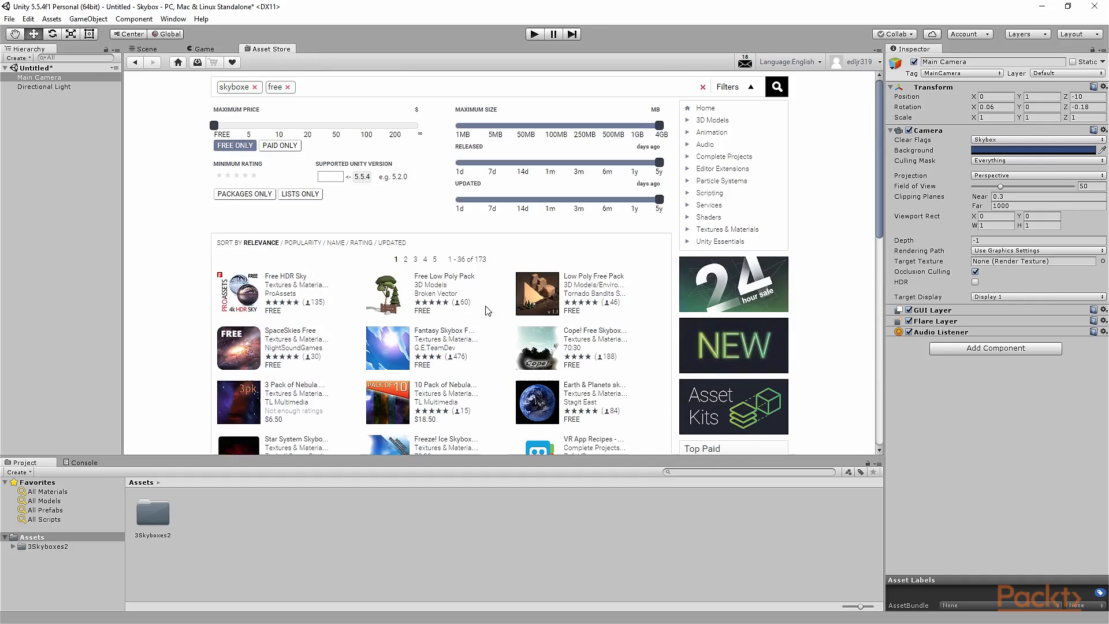
{"action": "left_click", "coordinate": [152, 50]}
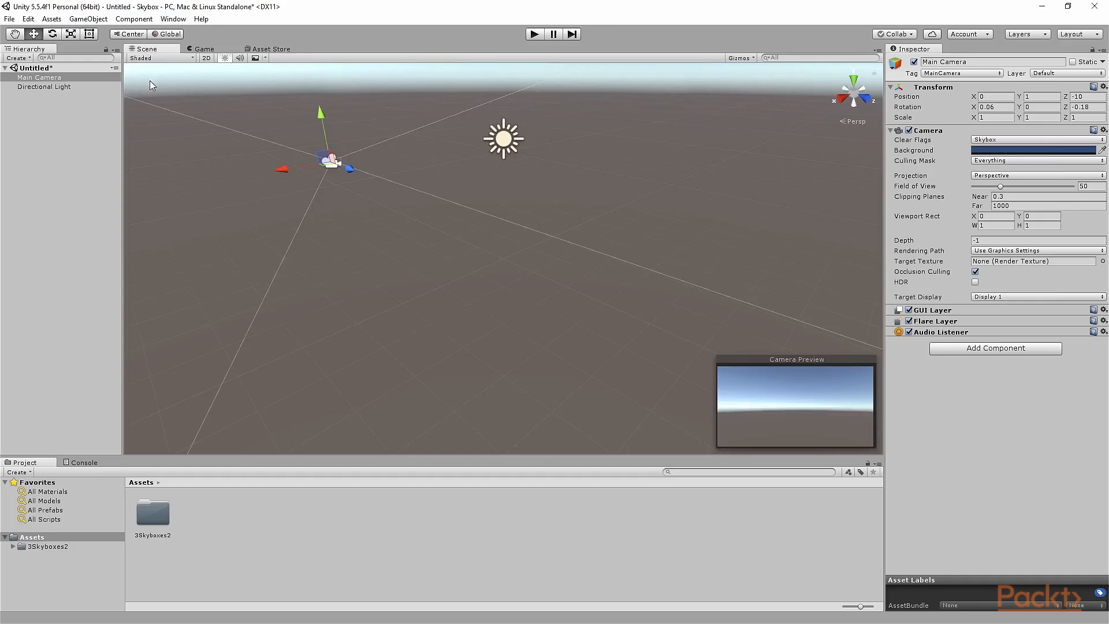
Expand the 3Skyboxes2 asset folder and open its Materials subfolder.
{"action": "left_click", "coordinate": [13, 548]}
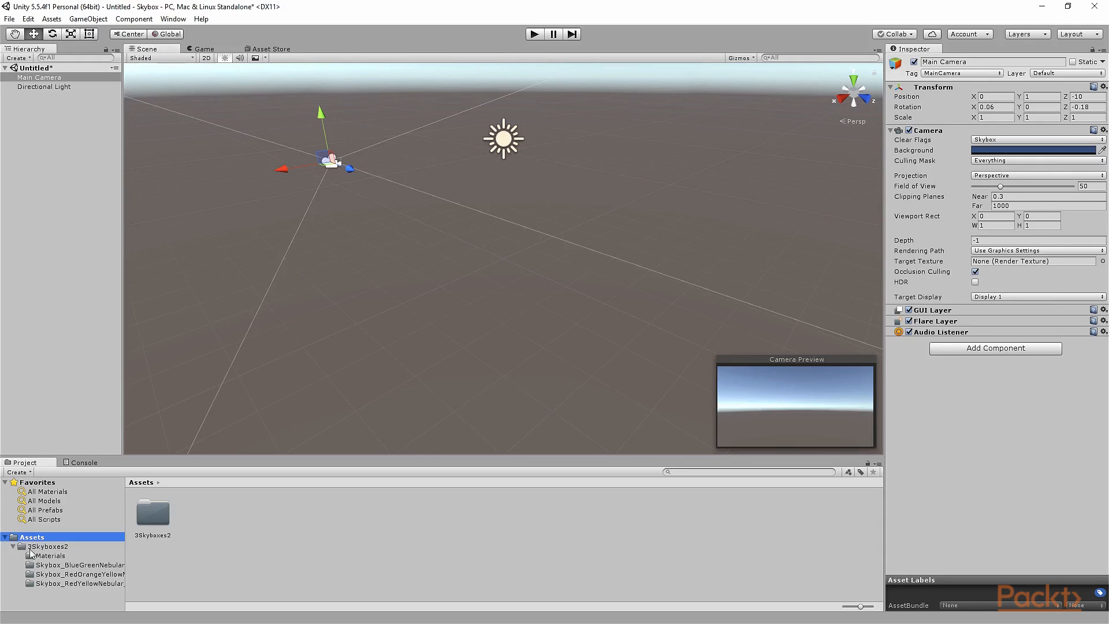
{"action": "left_click", "coordinate": [32, 456]}
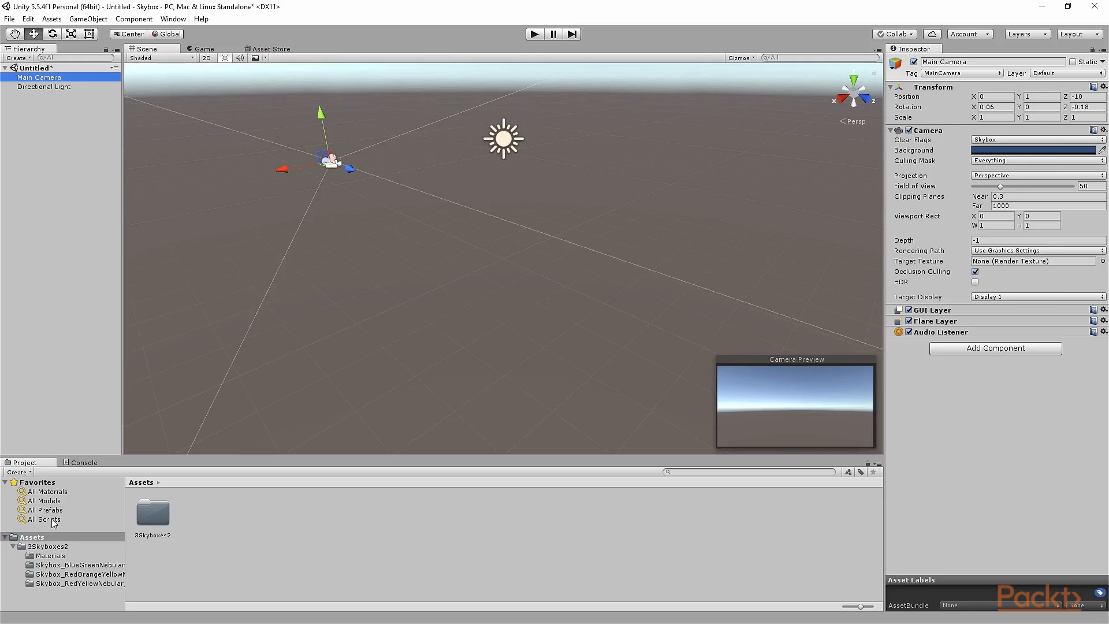
{"action": "left_click", "coordinate": [51, 556]}
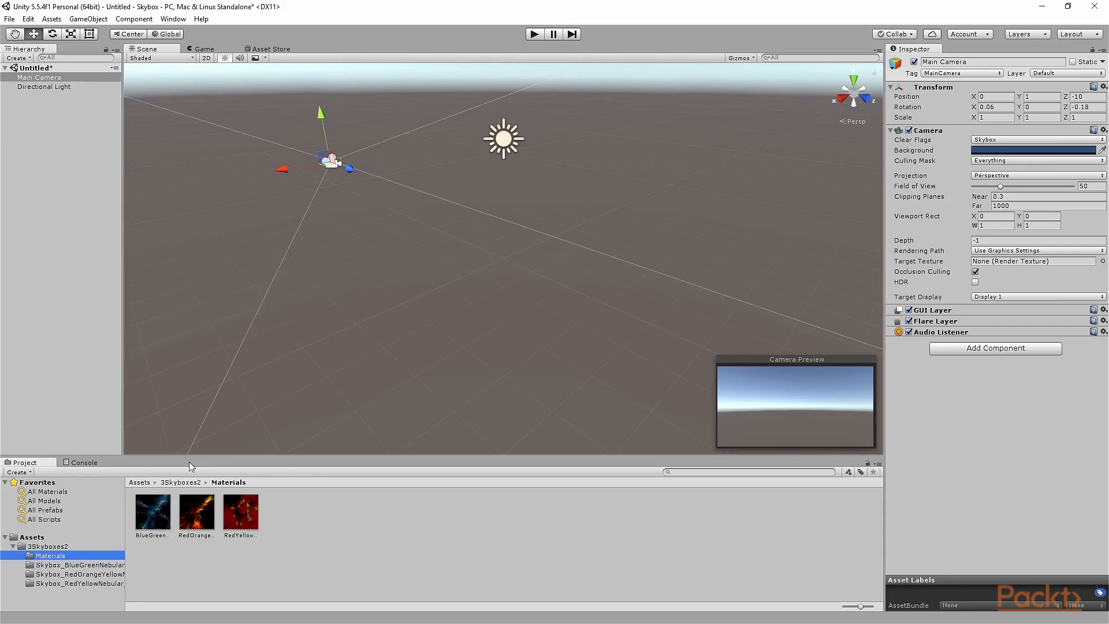
Inspect the BlueGreenNebular material and the Skybox shader types available for it, leaving the shader as 6 Sided.
{"action": "left_click", "coordinate": [155, 511]}
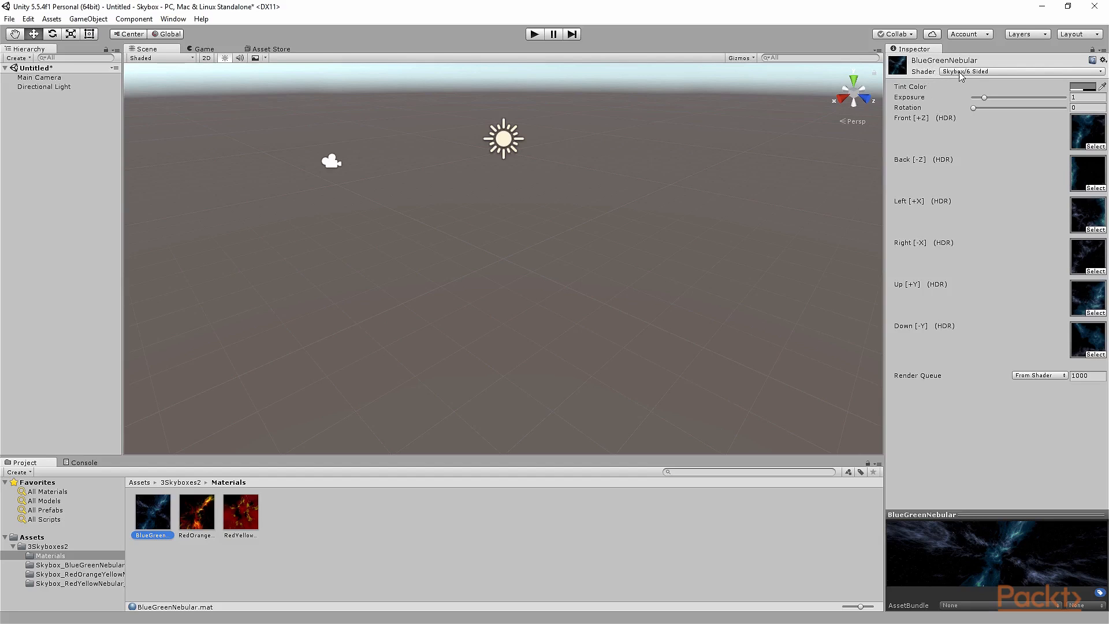
{"action": "left_click", "coordinate": [995, 73]}
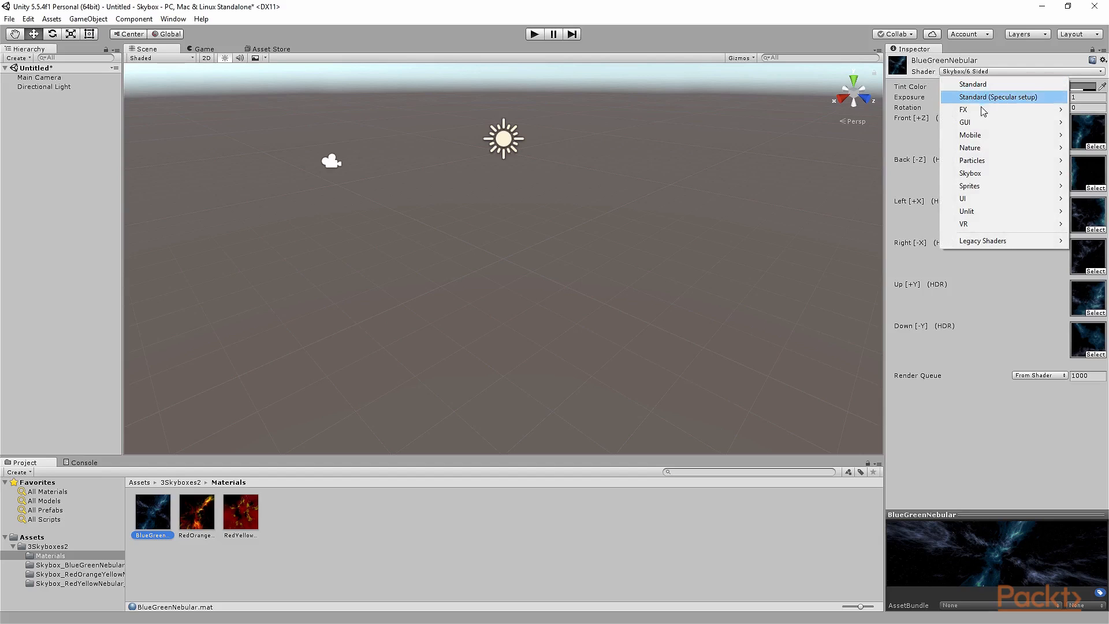
{"action": "mouse_move", "coordinate": [991, 172]}
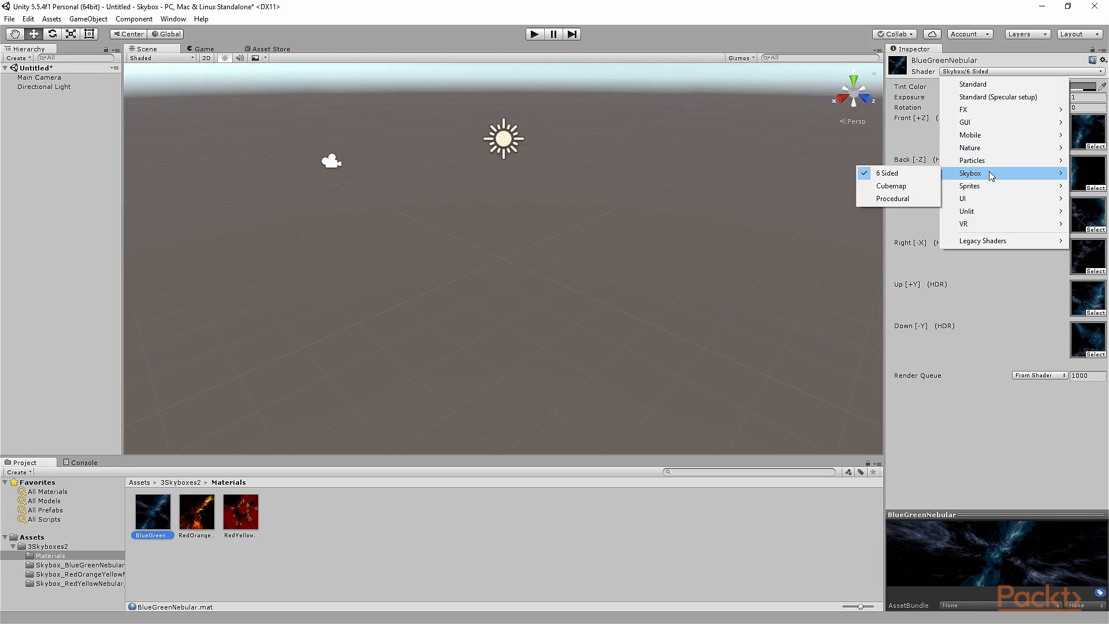
{"action": "left_click", "coordinate": [993, 59]}
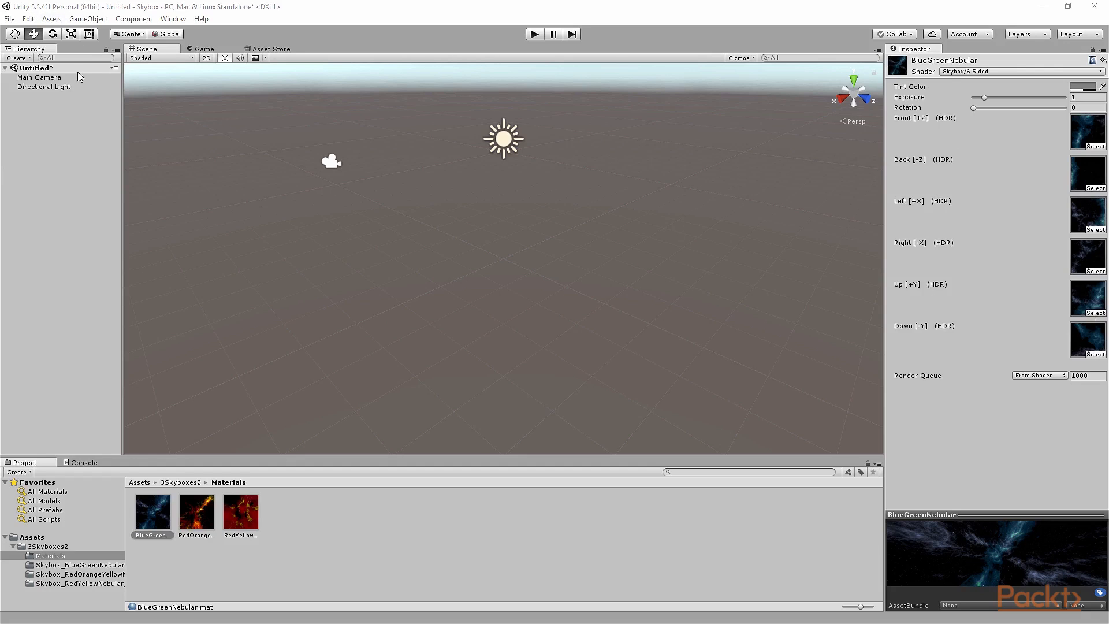
Add a Skybox rendering component to the Main Camera and assign the BlueGreenNebular material as its custom skybox.
{"action": "left_click", "coordinate": [52, 79]}
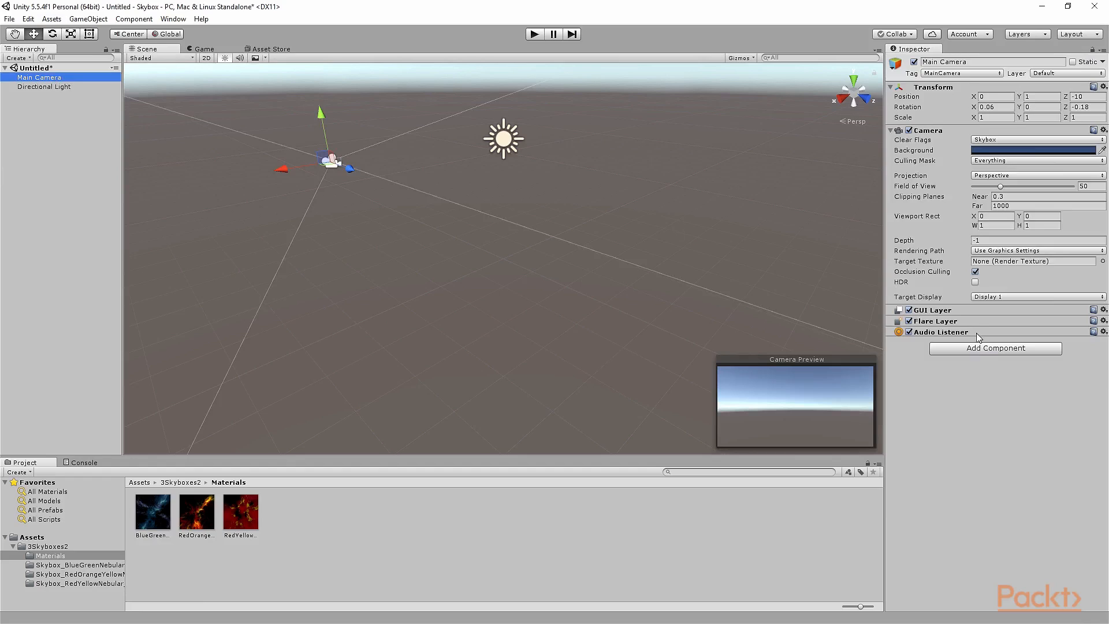
{"action": "left_click", "coordinate": [989, 350]}
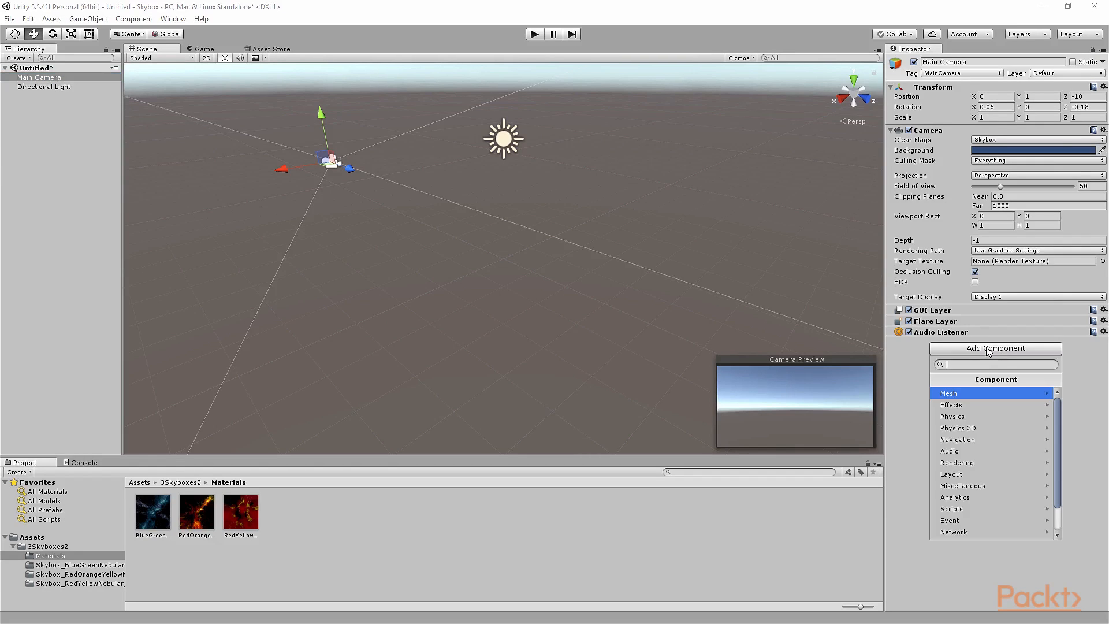
{"action": "left_click", "coordinate": [960, 462]}
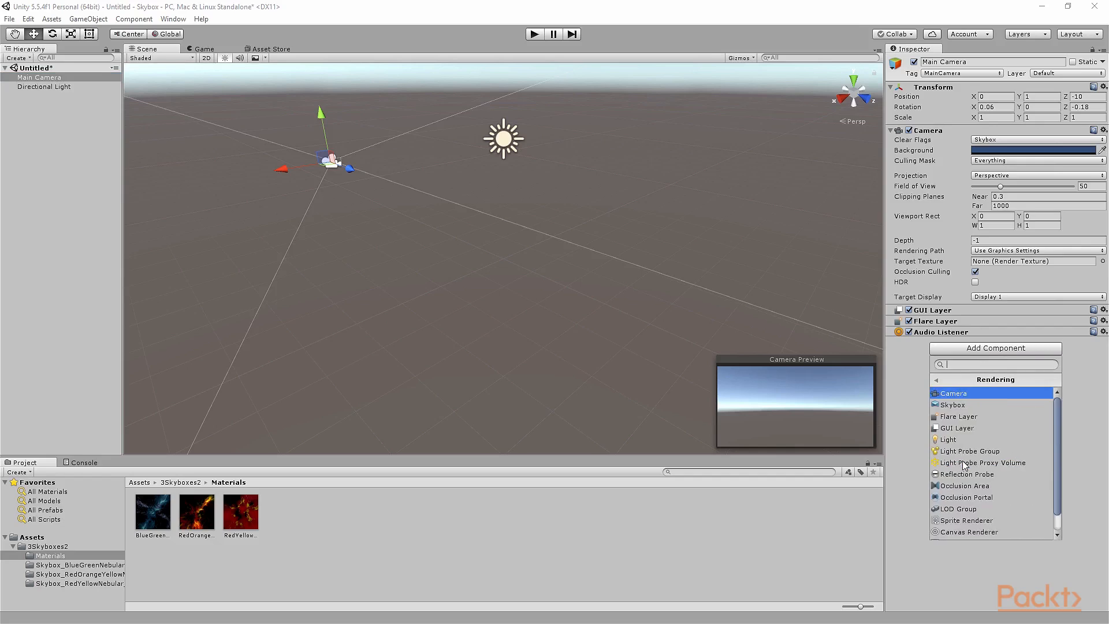
{"action": "left_click", "coordinate": [959, 405]}
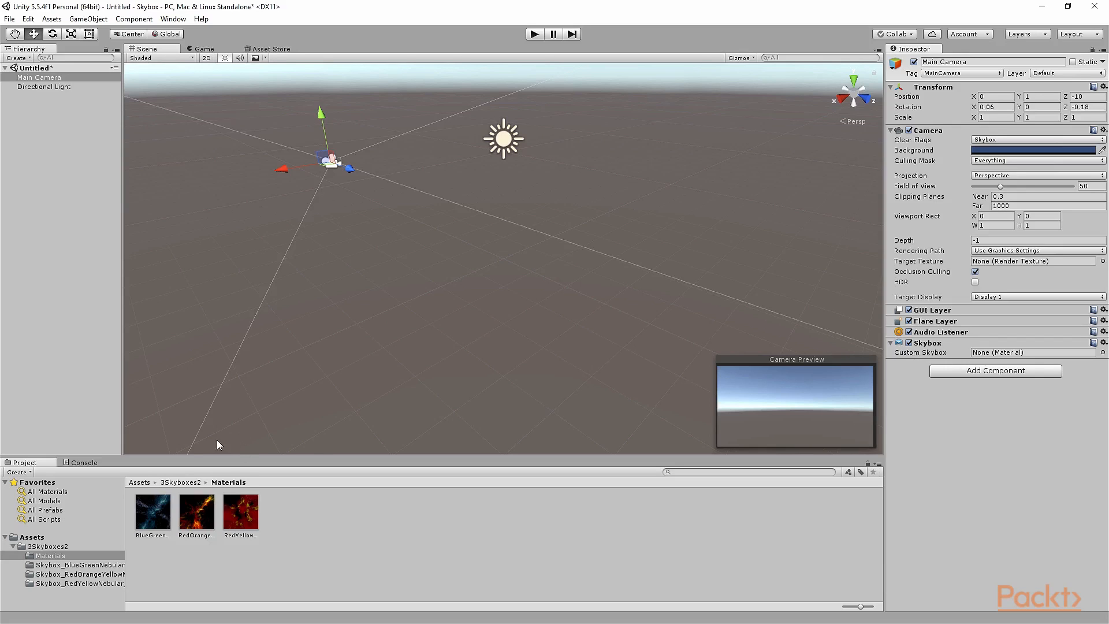
{"action": "left_click_drag", "start_coordinate": [149, 501], "coordinate": [1013, 358]}
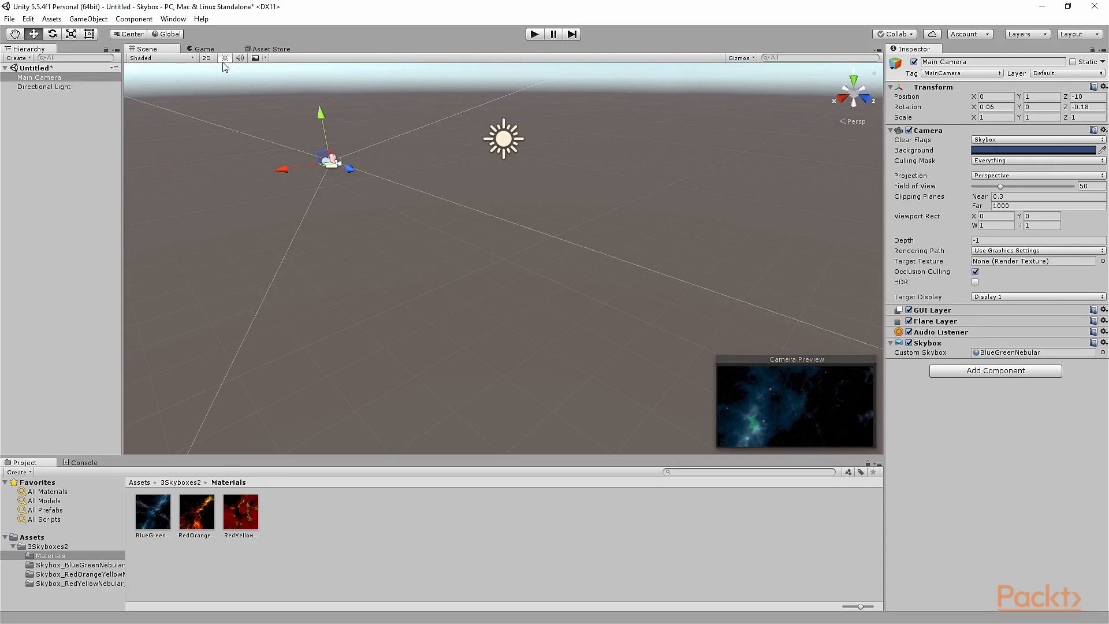
Rotate the Main Camera to about X 27.75, Y 1.65, Z -0.67 while previewing the nebula in the Game view, and return to the Scene view.
{"action": "left_click", "coordinate": [201, 49]}
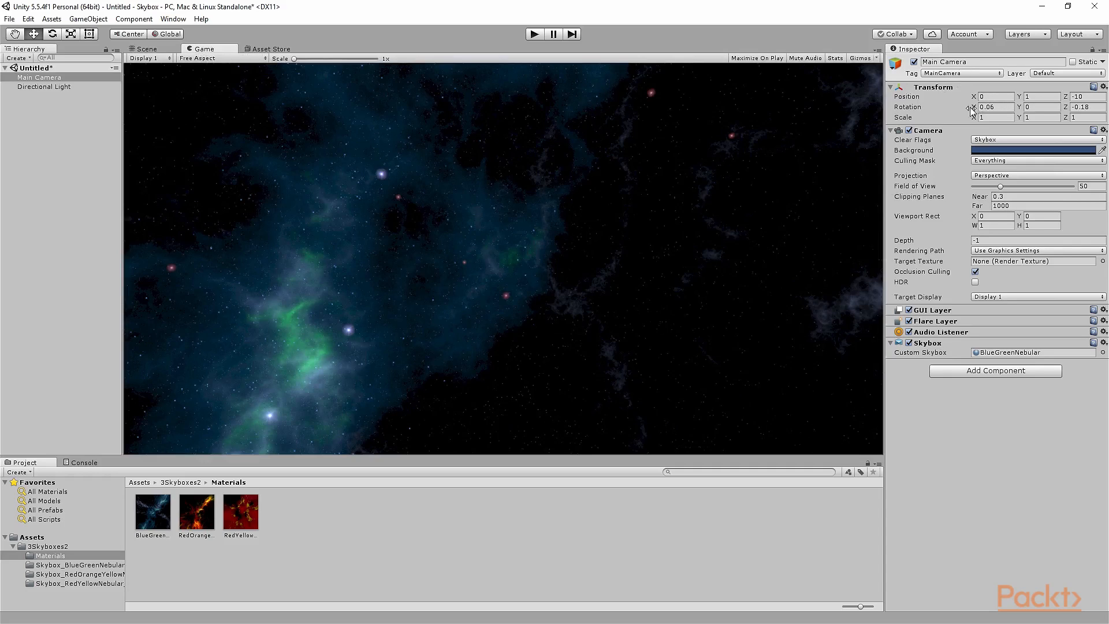
{"action": "left_click_drag", "start_coordinate": [974, 112], "coordinate": [785, 166]}
{"action": "left_click_drag", "start_coordinate": [1020, 109], "coordinate": [996, 167]}
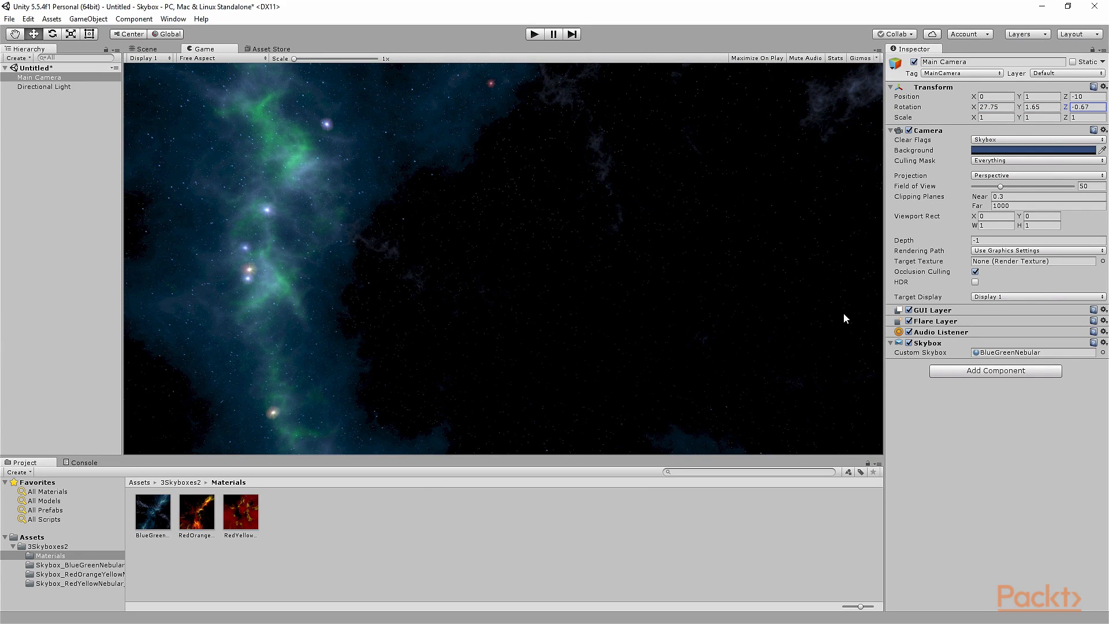
{"action": "left_click", "coordinate": [143, 50]}
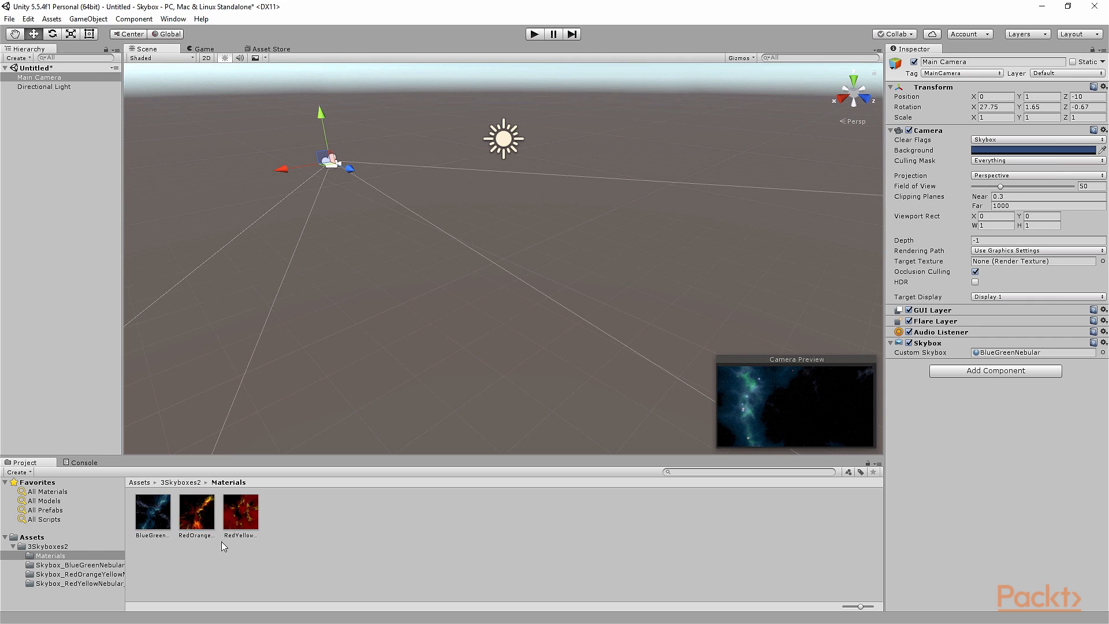
Review the BlueGreenNebular and RedOrangeYellowNebular texture folders, and inspect the RedOrangeYellowNebular material in the Materials folder.
{"action": "left_click", "coordinate": [51, 567]}
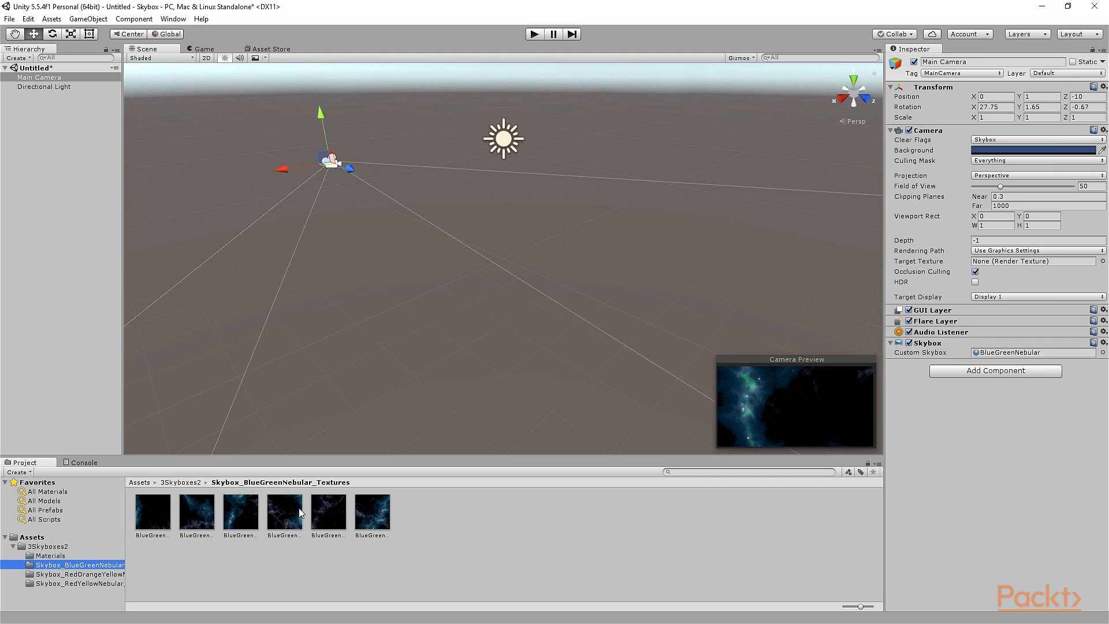
{"action": "left_click", "coordinate": [87, 574]}
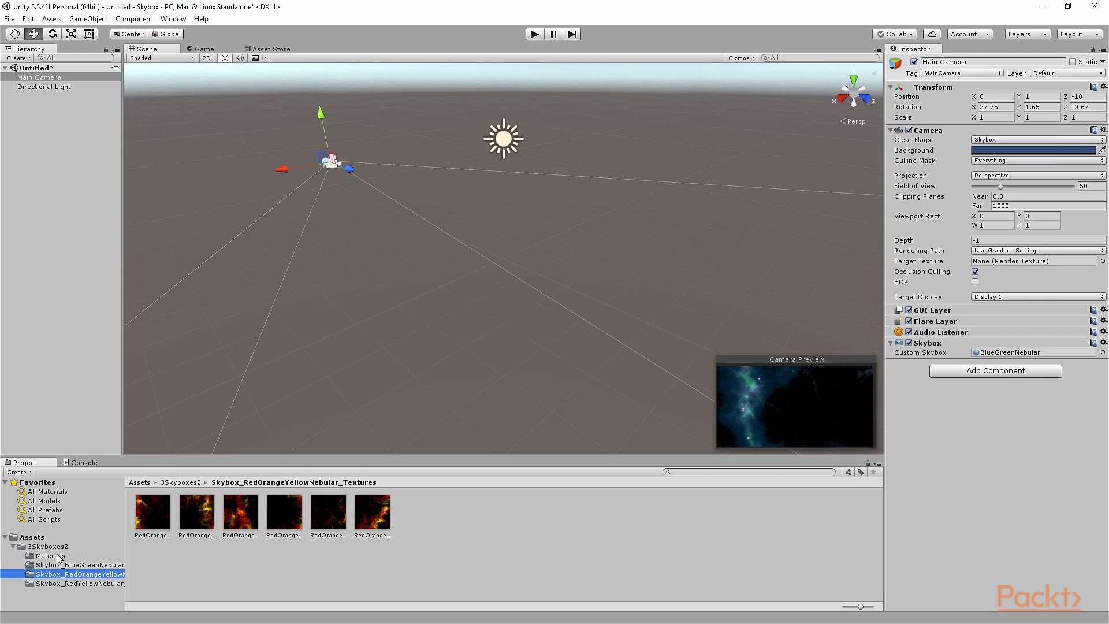
{"action": "left_click", "coordinate": [89, 556]}
{"action": "left_click", "coordinate": [197, 516]}
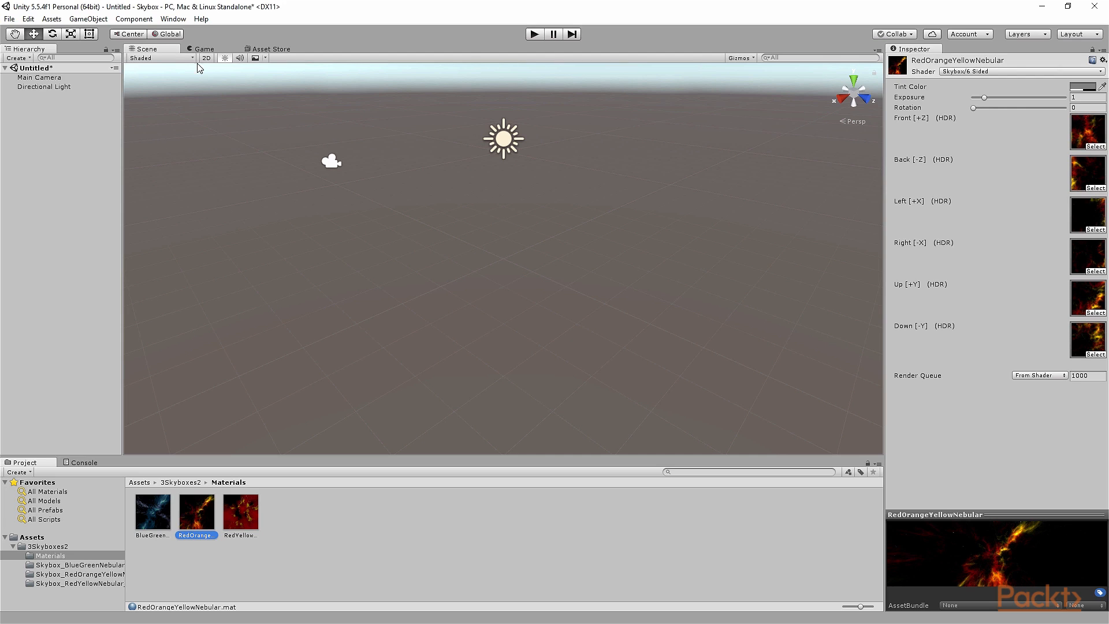
Apply the RedYellowNebular material as the scene's skybox and set its Exposure to 1.66 and Rotation to 61.
{"action": "left_click", "coordinate": [247, 515]}
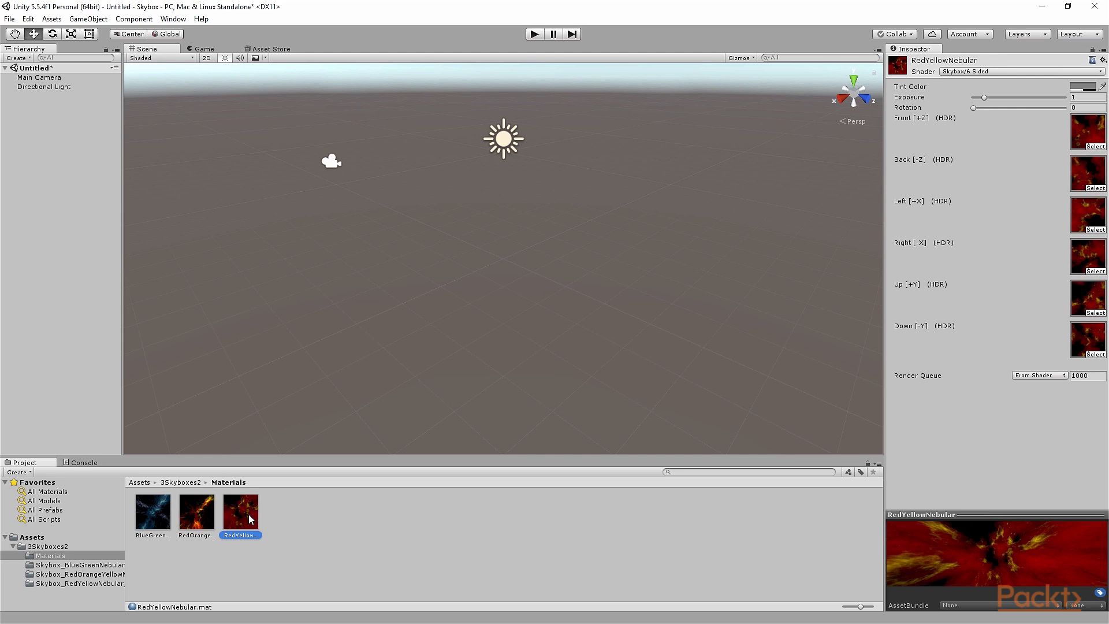
{"action": "left_click_drag", "start_coordinate": [244, 516], "coordinate": [349, 323]}
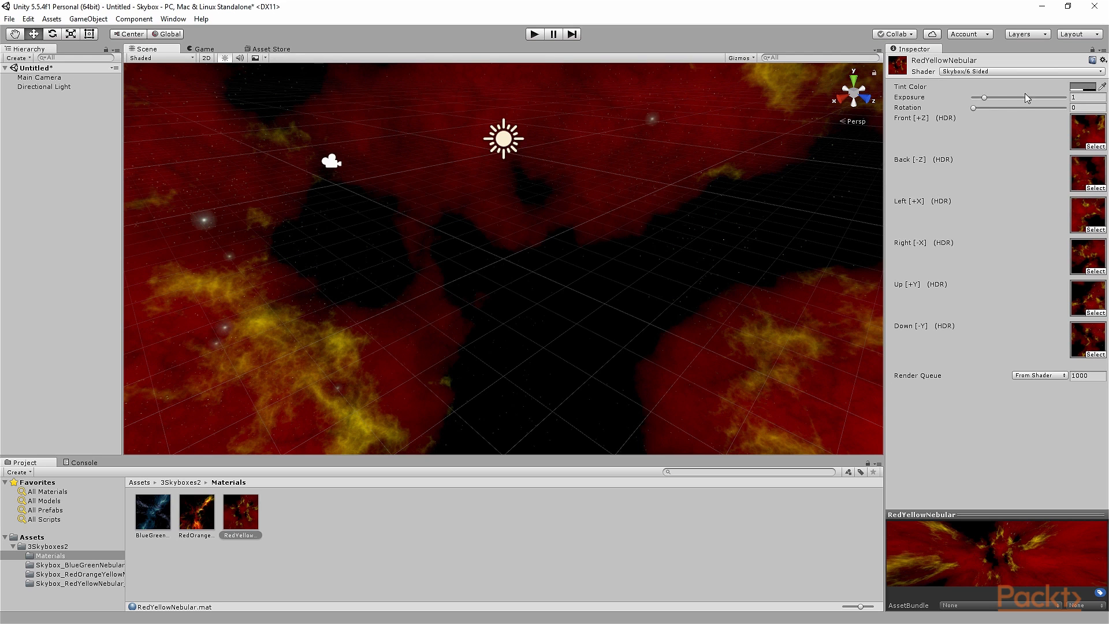
{"action": "mouse_move", "coordinate": [985, 98]}
{"action": "left_mouse_down"}
{"action": "mouse_move", "coordinate": [1042, 98]}
{"action": "mouse_move", "coordinate": [976, 95]}
{"action": "mouse_move", "coordinate": [993, 98]}
{"action": "mouse_move", "coordinate": [975, 107]}
{"action": "mouse_move", "coordinate": [1024, 108]}
{"action": "mouse_move", "coordinate": [988, 106]}
{"action": "left_mouse_up"}
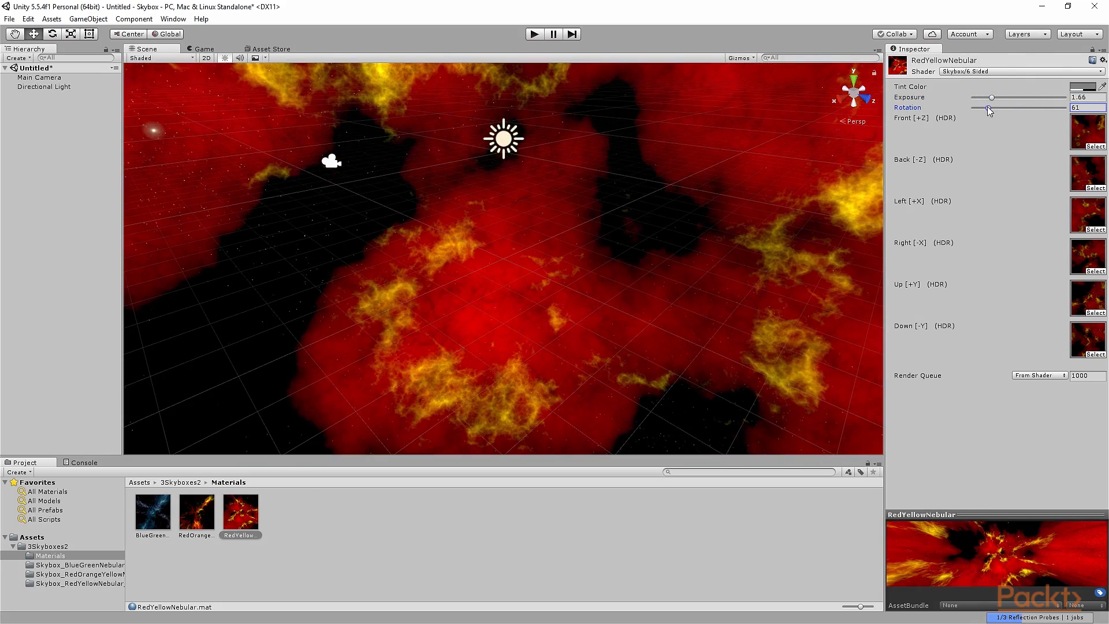